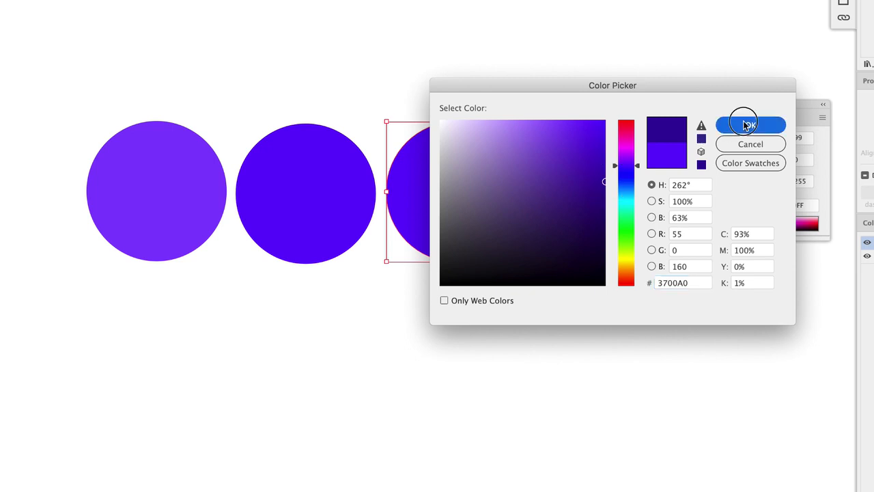
# Duplicate the dark purple circle to the right end of the row and fill the copy with near-black purple 12003D
pyautogui.moveTo(458, 191); pyautogui.dragTo(605, 193)
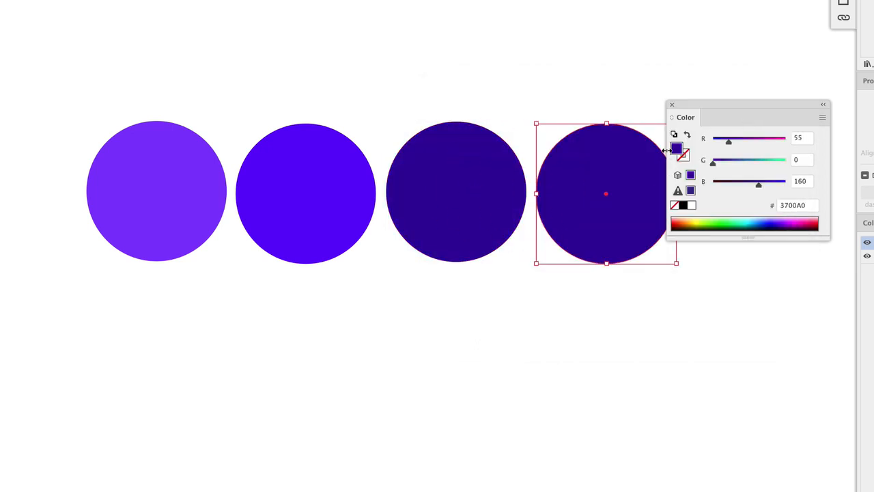
pyautogui.doubleClick(676, 148)
pyautogui.moveTo(597, 244); pyautogui.dragTo(605, 246)
pyautogui.click(748, 125)
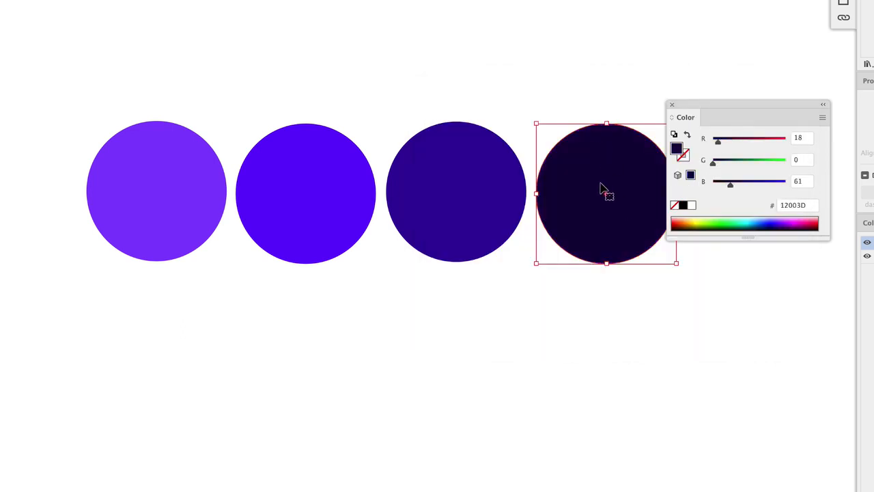
# Duplicate the leftmost purple circle further left and fill the copy with light lavender C2A9FF
pyautogui.click(185, 164)
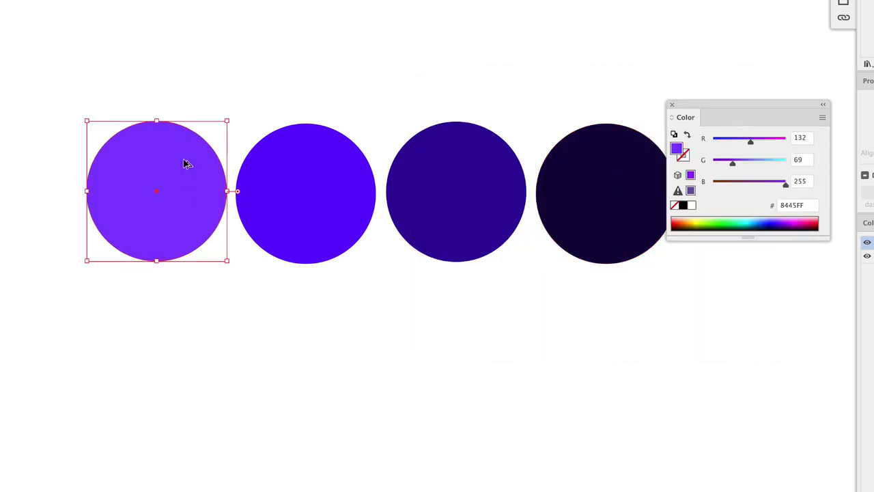
pyautogui.moveTo(185, 164); pyautogui.dragTo(25, 158)
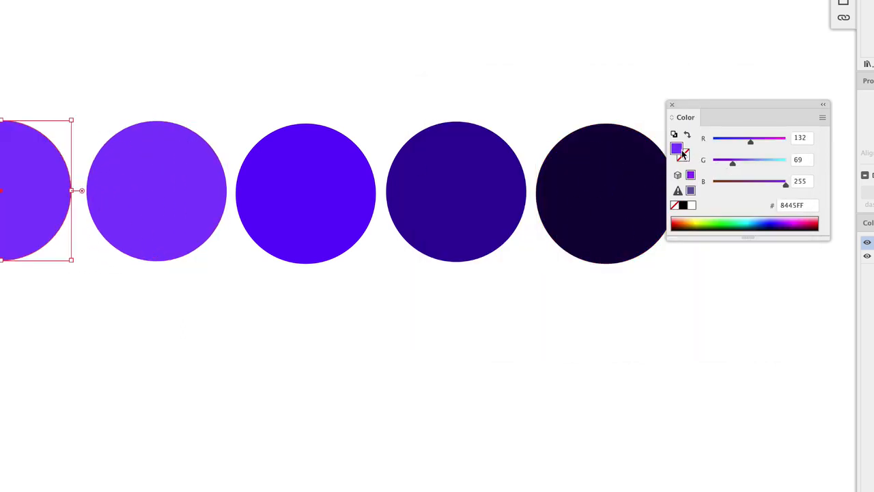
pyautogui.doubleClick(676, 149)
pyautogui.click(496, 120)
pyautogui.click(730, 125)
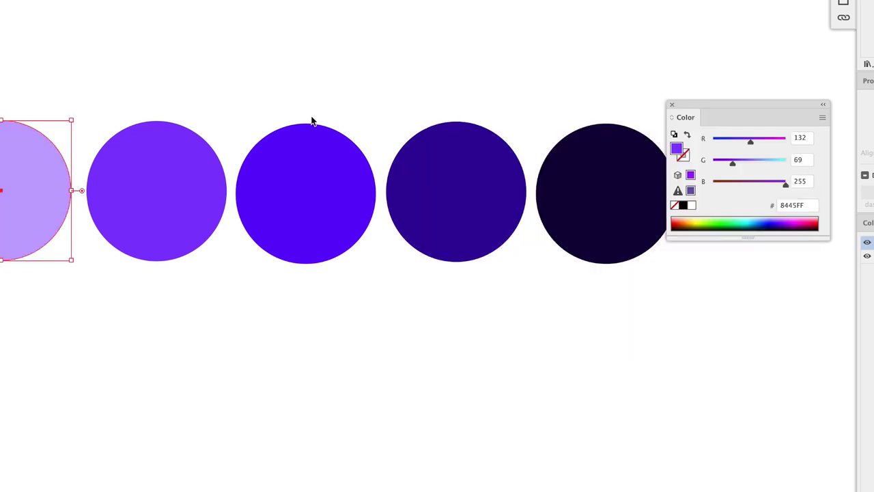
# Duplicate the light lavender circle to the left end of the row and fill the copy with the very pale tint F2EEFF
pyautogui.hscroll(-5, 113, 157)
pyautogui.moveTo(162, 175); pyautogui.dragTo(21, 171)
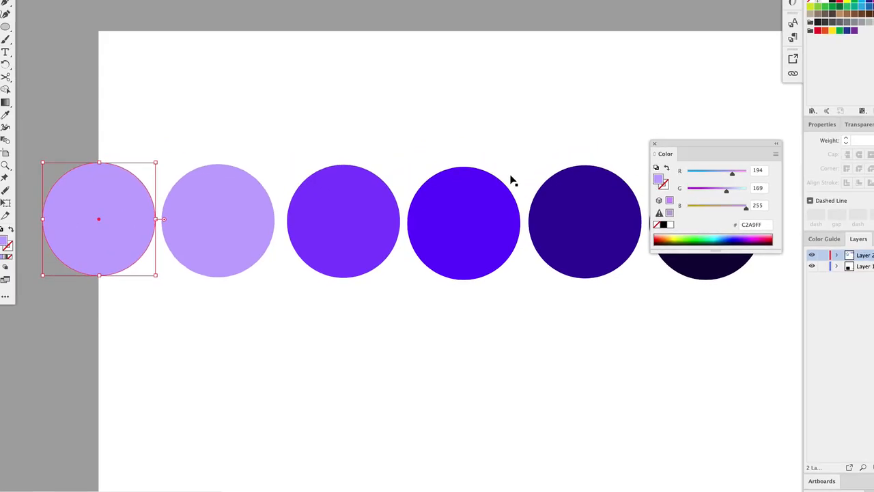
pyautogui.doubleClick(659, 181)
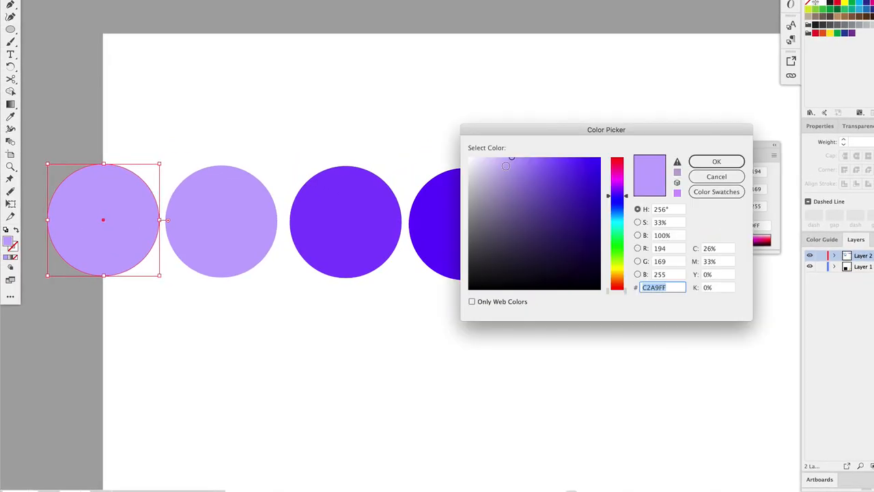
pyautogui.click(476, 159)
pyautogui.click(715, 161)
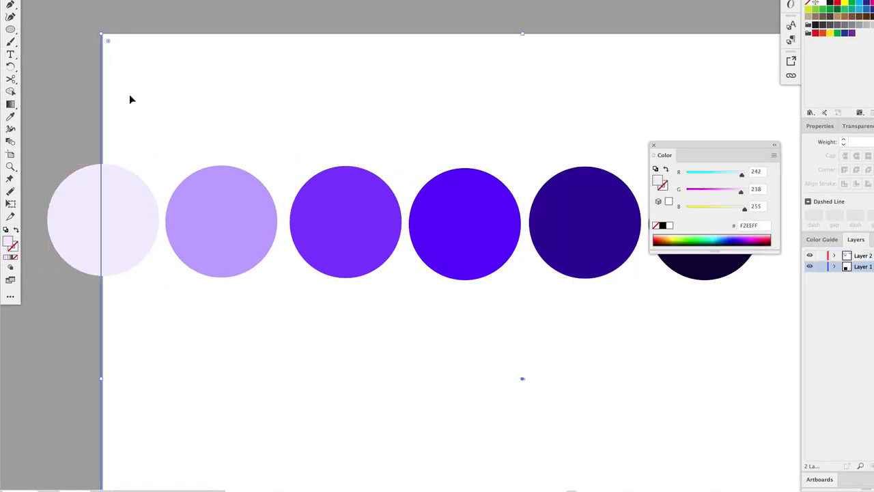
# Select the whole row of six purple circles and place a duplicate row directly below it
pyautogui.moveTo(96, 92); pyautogui.dragTo(299, 146)
pyautogui.moveTo(66, 127); pyautogui.dragTo(679, 323)
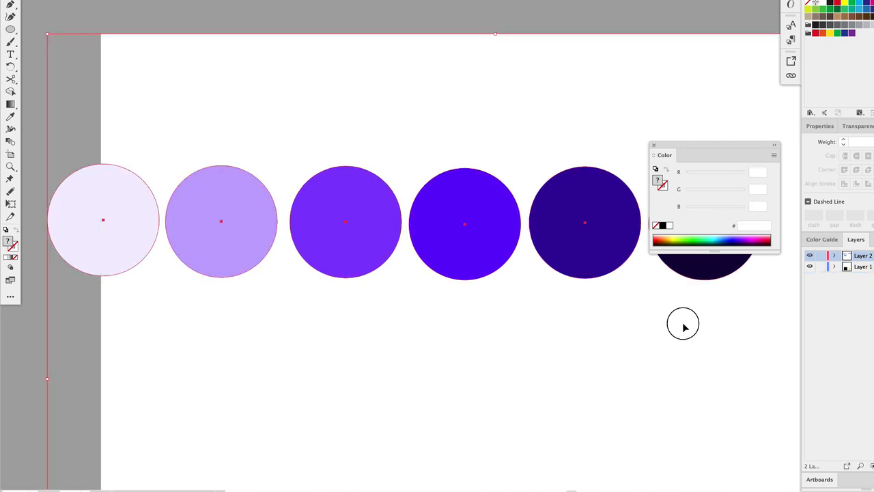
pyautogui.hscroll(1, 441, 246)
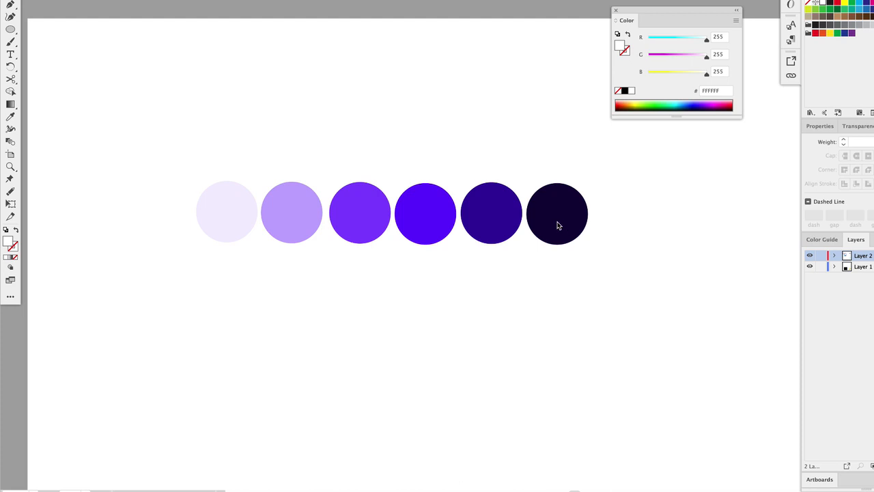
pyautogui.click(434, 213)
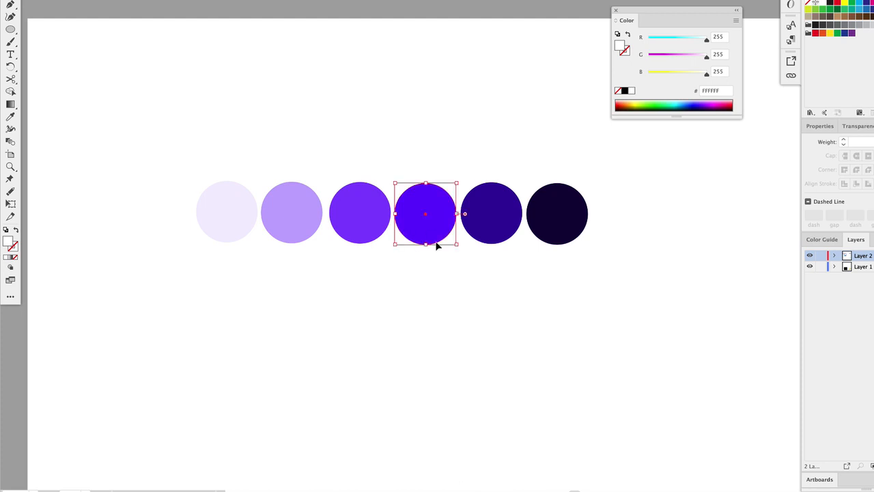
pyautogui.moveTo(183, 19); pyautogui.dragTo(630, 243)
pyautogui.keyDown('shift'); pyautogui.click(630, 243); pyautogui.keyUp('shift')
pyautogui.moveTo(569, 206); pyautogui.dragTo(572, 275)
pyautogui.click(455, 389)
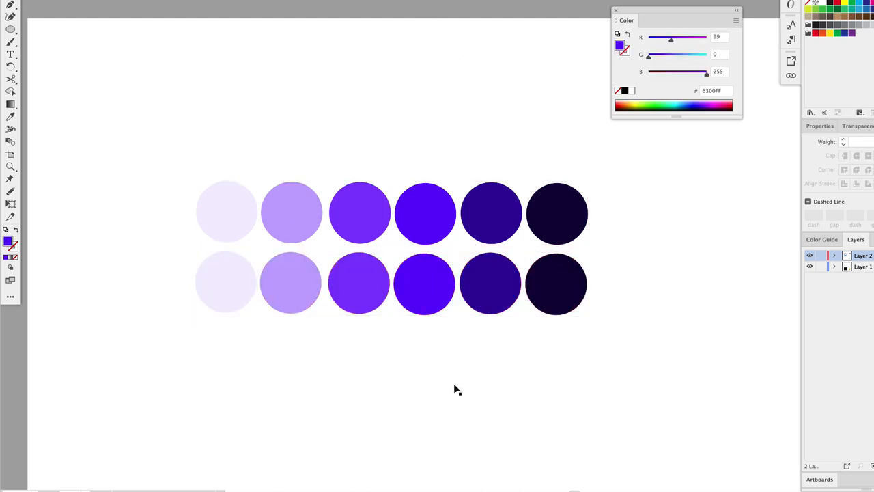
pyautogui.scroll(2, 451, 381)
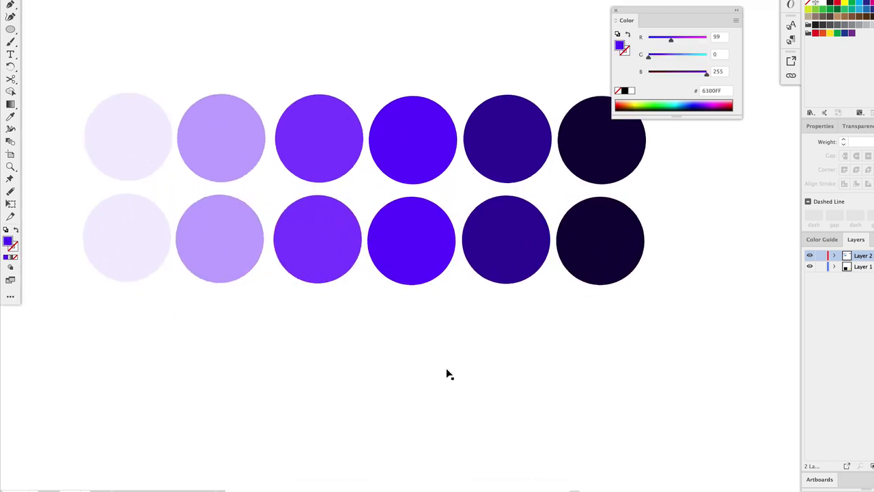
# Open the fill colour of the upper row's fourth circle, the vivid purple one, to get its hex code
pyautogui.click(414, 217)
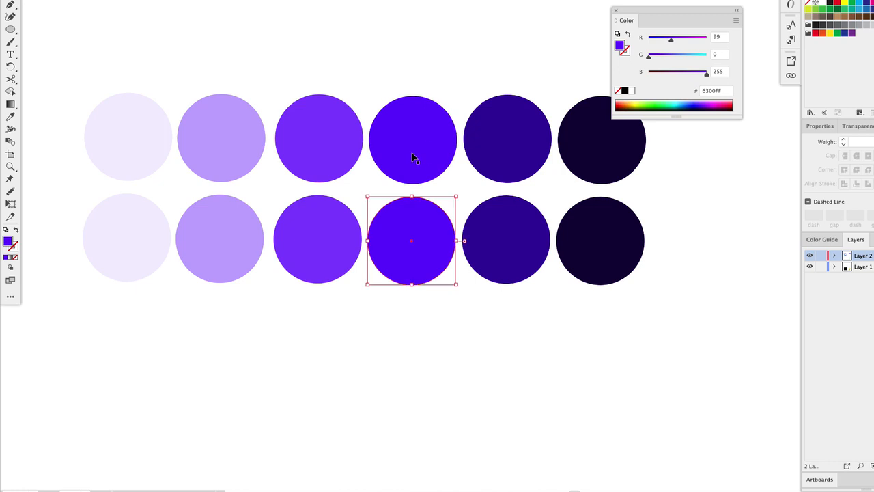
pyautogui.click(412, 158)
pyautogui.click(415, 237)
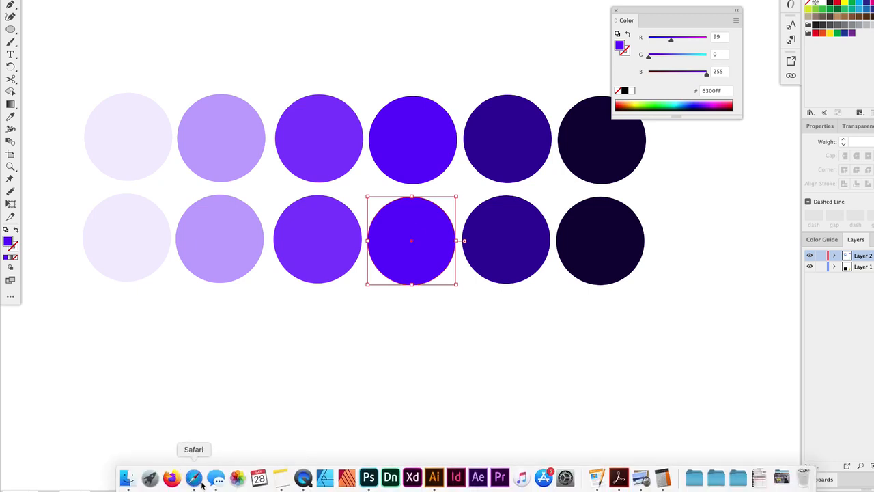
pyautogui.click(195, 476)
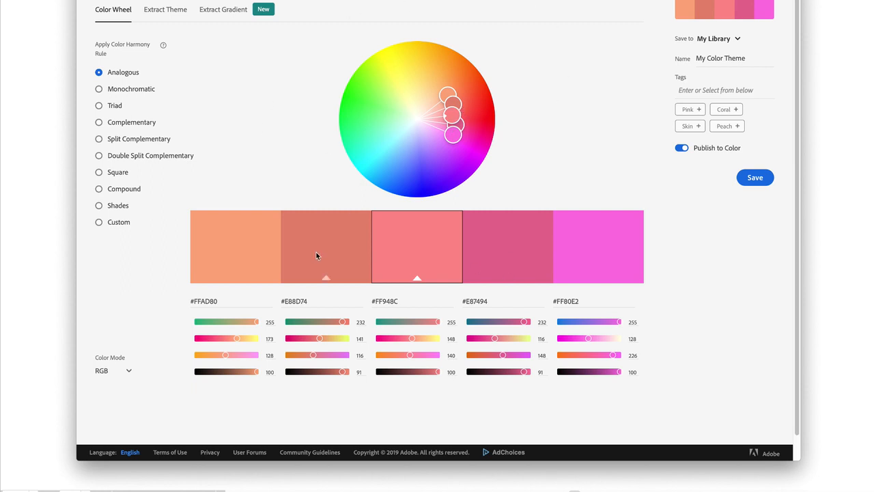
pyautogui.click(28, 315)
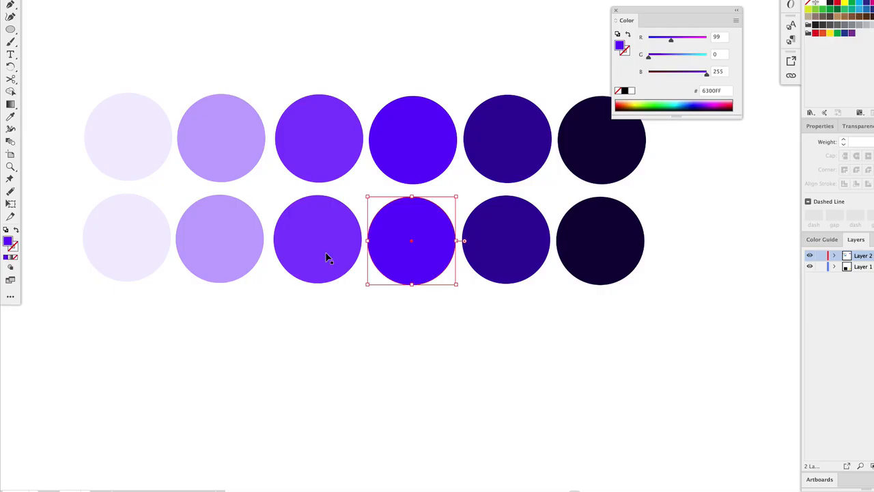
pyautogui.click(398, 156)
pyautogui.doubleClick(8, 241)
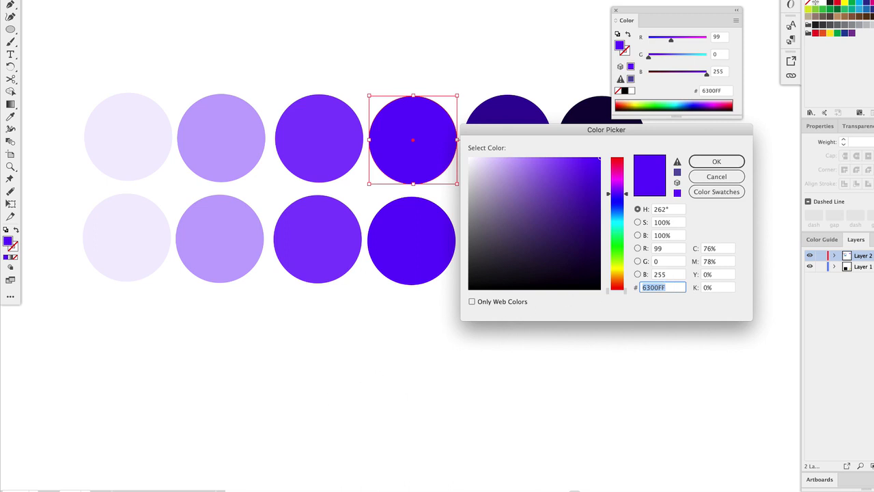
# Switch to the Adobe Color page in Safari and set the theme's first swatch to 6300FF
pyautogui.click(193, 482)
pyautogui.click(204, 301)
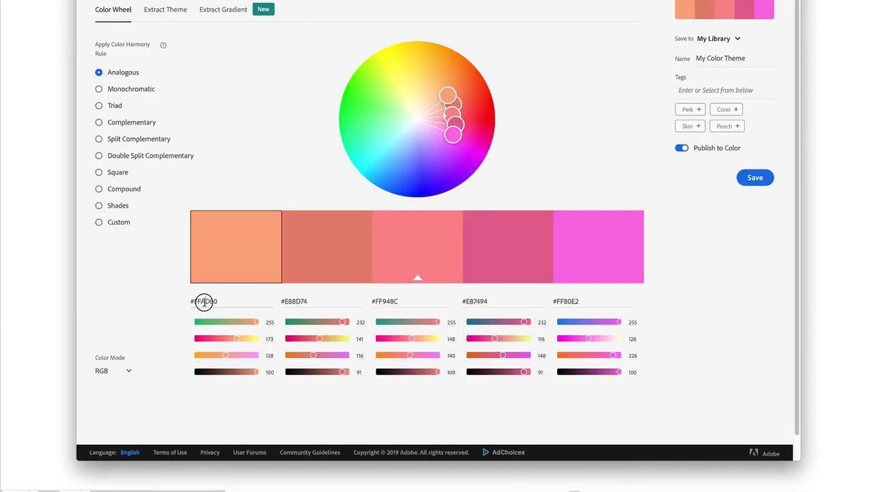
pyautogui.write('6300FF')
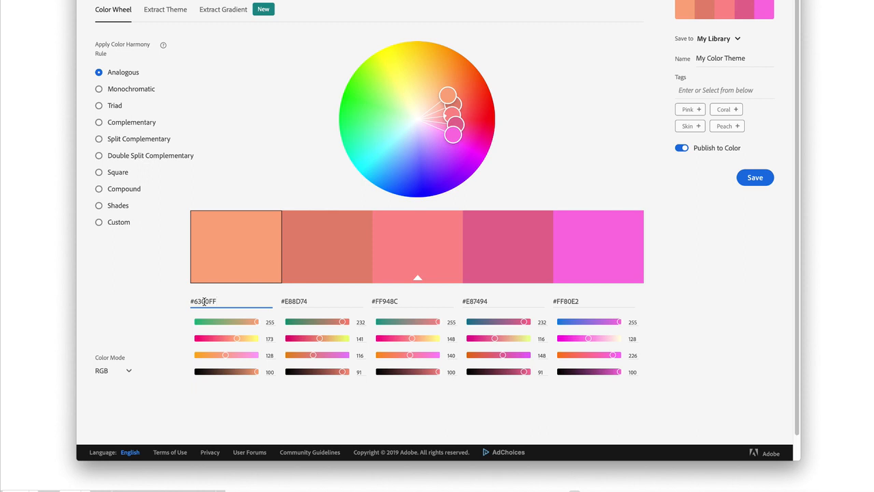
pyautogui.press('Return')
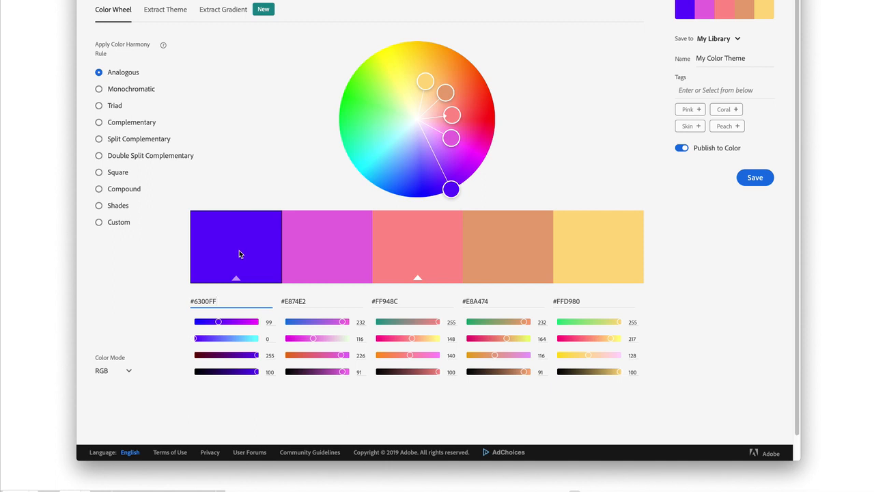
# Adjust the handles on the colour wheel until the second swatch is orange FFB400, and copy its hex code
pyautogui.moveTo(446, 94); pyautogui.dragTo(444, 91)
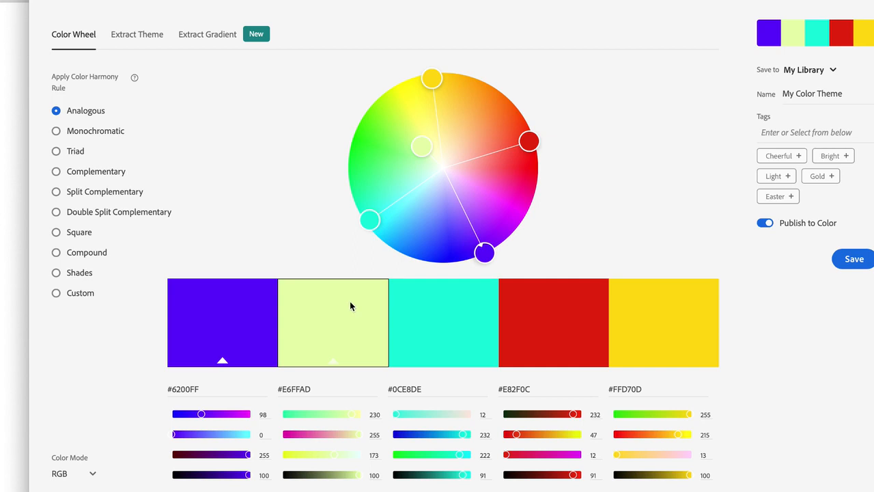
pyautogui.moveTo(422, 145)
pyautogui.mouseDown()
pyautogui.moveTo(417, 129)
pyautogui.moveTo(437, 215)
pyautogui.moveTo(389, 197)
pyautogui.moveTo(369, 168)
pyautogui.moveTo(416, 117)
pyautogui.moveTo(413, 76)
pyautogui.mouseUp()
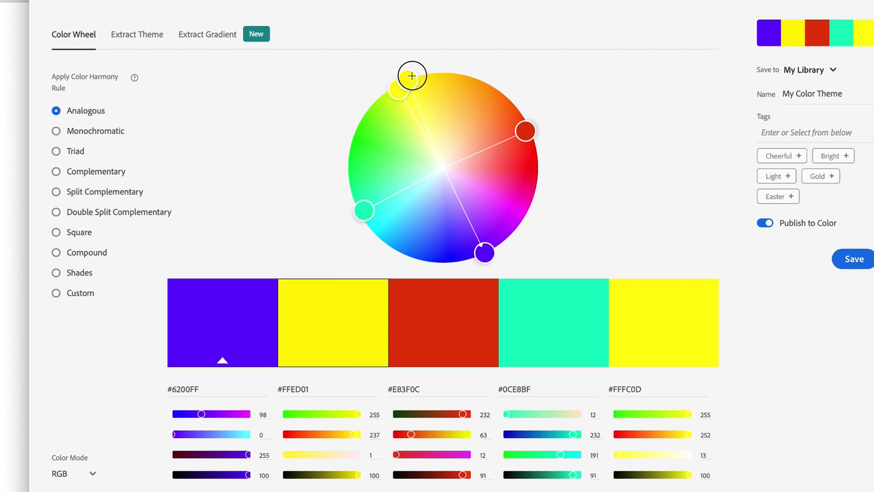
pyautogui.moveTo(412, 76); pyautogui.dragTo(464, 74)
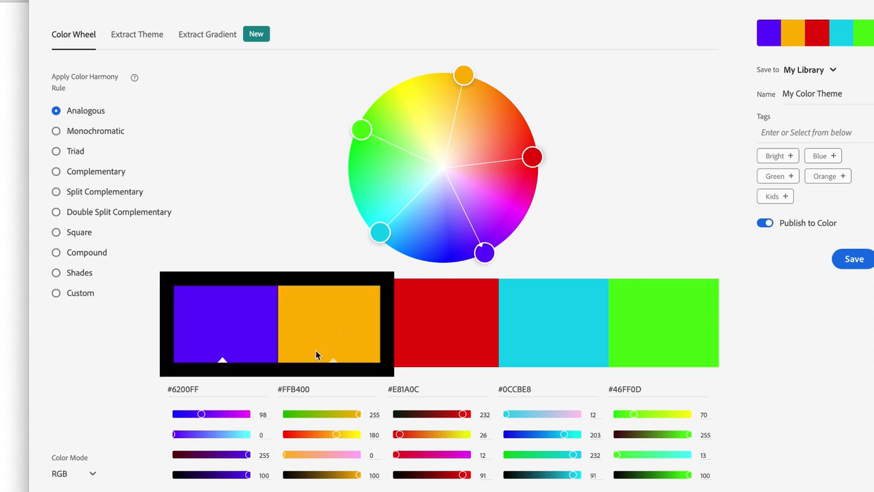
pyautogui.click(298, 389)
pyautogui.press('super+c')
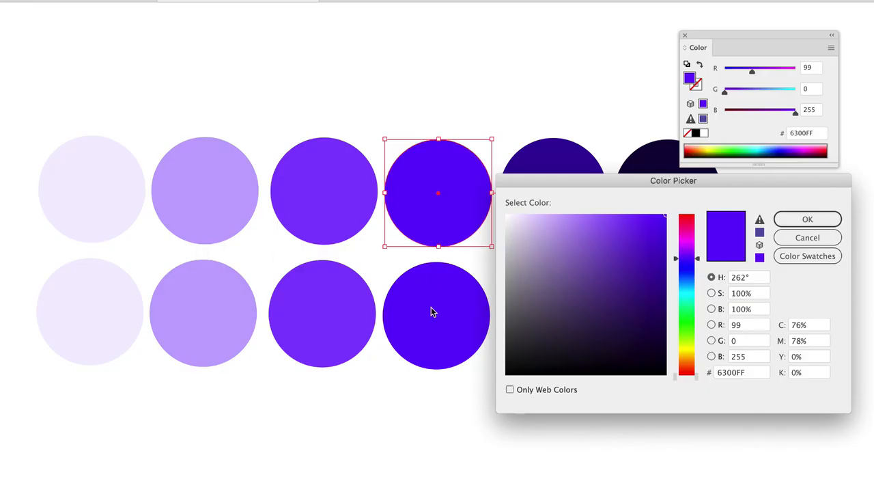
# Back in Illustrator, fill the fourth circle of the lower row with the copied orange FFB400
pyautogui.click(806, 238)
pyautogui.click(450, 312)
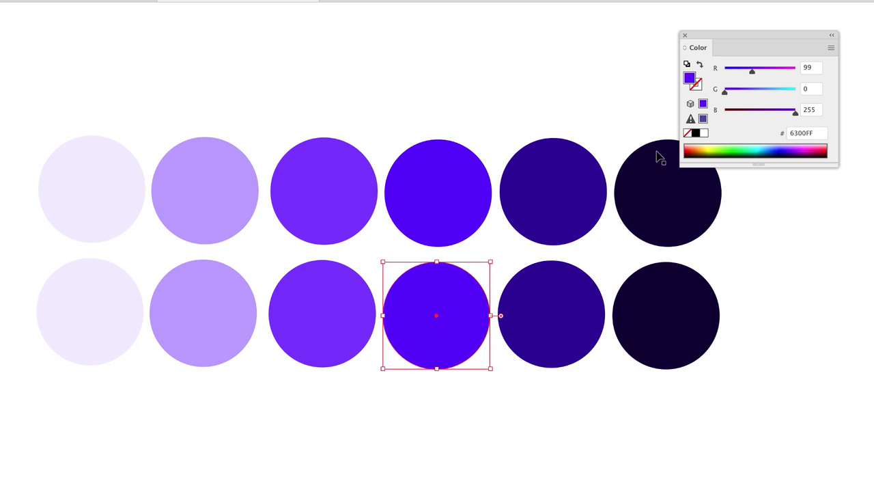
pyautogui.doubleClick(693, 81)
pyautogui.press('super+v')
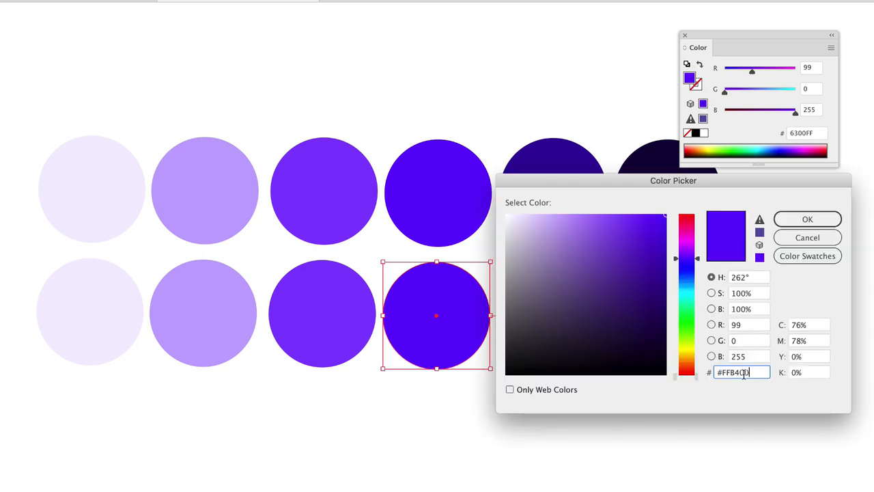
pyautogui.click(789, 220)
# Delete the five remaining purple circles from the lower row, keeping only the orange one
pyautogui.click(334, 341)
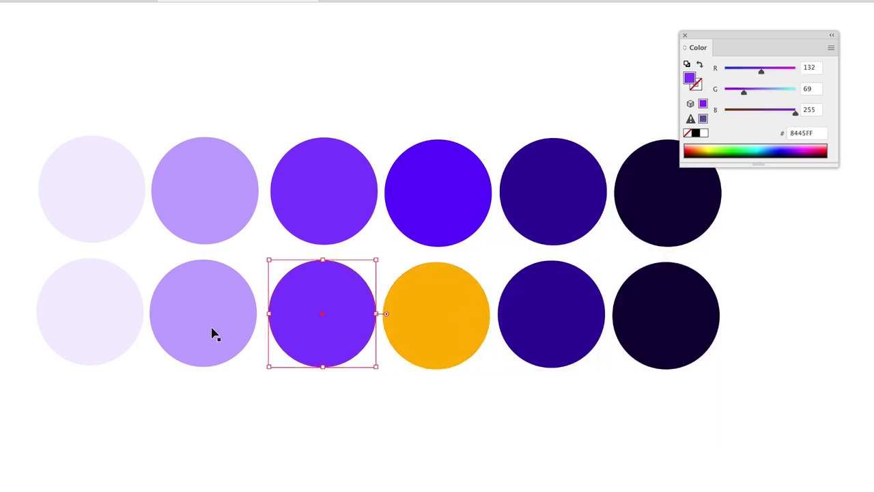
pyautogui.click(198, 329)
pyautogui.keyDown('shift'); pyautogui.click(130, 323); pyautogui.keyUp('shift')
pyautogui.keyDown('shift'); pyautogui.click(296, 315); pyautogui.keyUp('shift')
pyautogui.keyDown('shift'); pyautogui.click(542, 316); pyautogui.keyUp('shift')
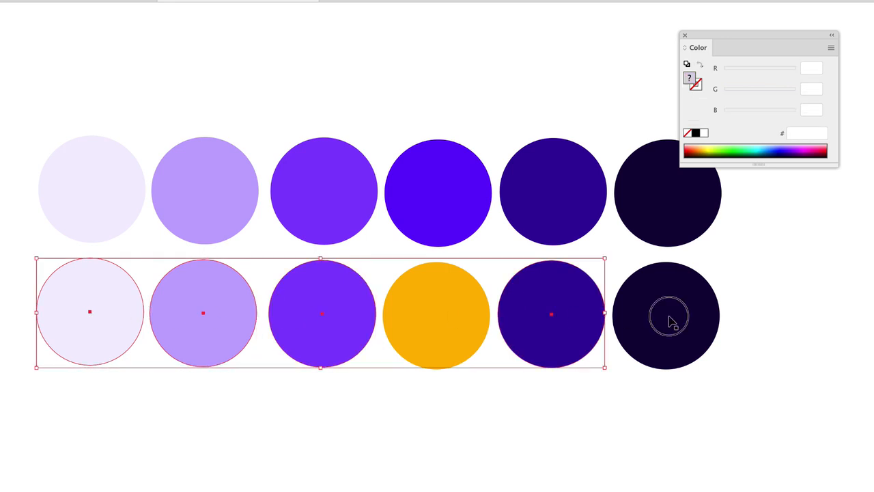
pyautogui.keyDown('shift'); pyautogui.click(667, 321); pyautogui.keyUp('shift')
pyautogui.press('Delete')
# Duplicate the orange circle to its left and open the copy's fill colour for editing
pyautogui.click(457, 314)
pyautogui.moveTo(457, 314); pyautogui.dragTo(339, 305)
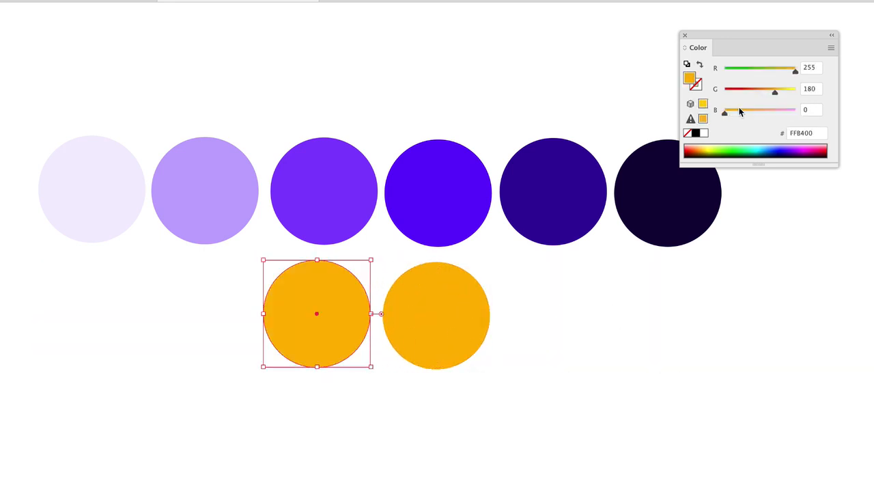
pyautogui.doubleClick(690, 78)
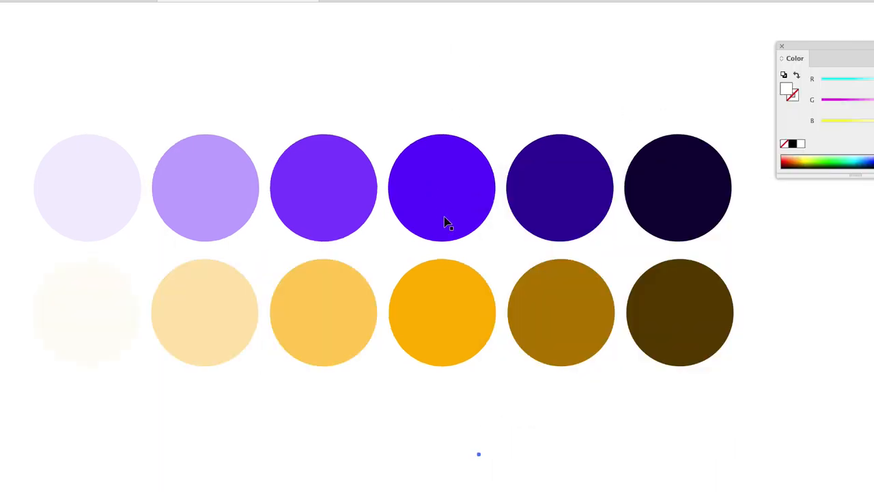
pyautogui.click(449, 307)
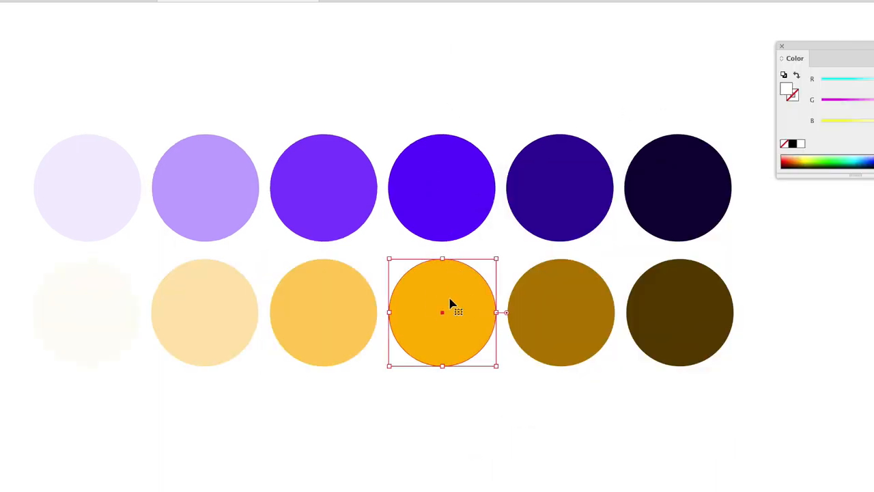
pyautogui.keyDown('shift'); pyautogui.click(442, 236); pyautogui.keyUp('shift')
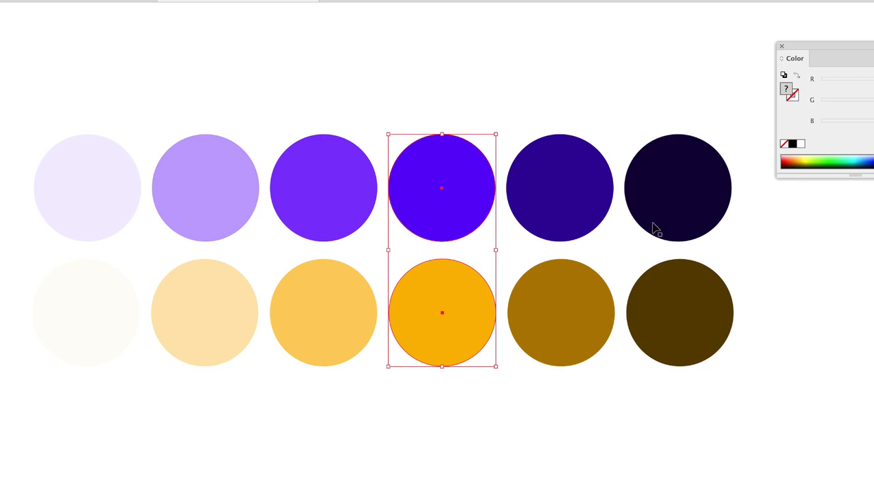
pyautogui.click(736, 327)
pyautogui.hotkey('ctrl', '-')
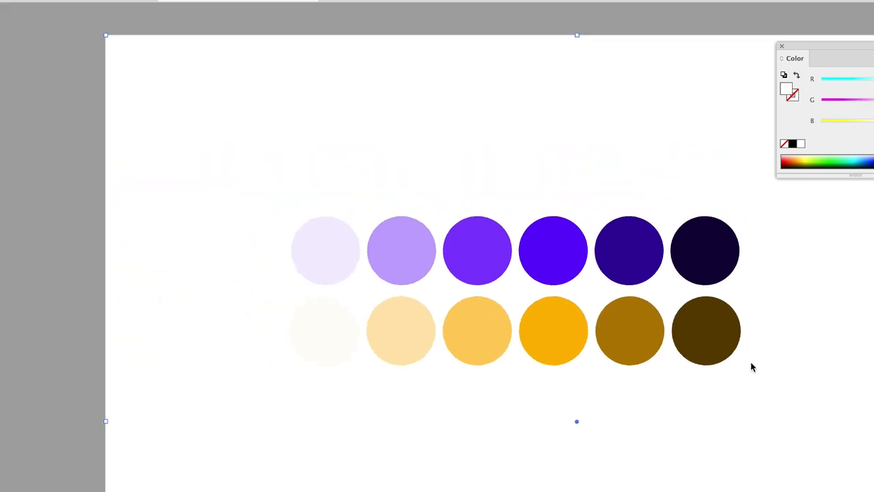
pyautogui.press('v')
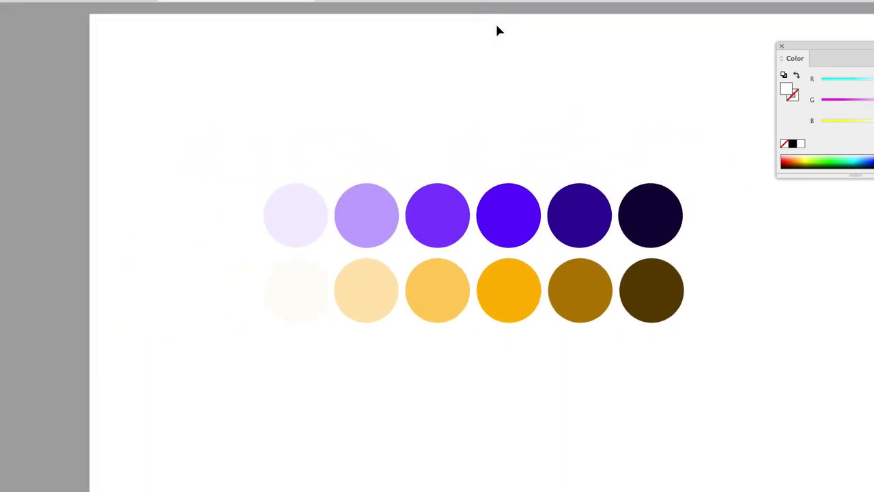
# Move the base purple and base orange circles together out of the two rows into the empty area below them
pyautogui.click(505, 204)
pyautogui.keyDown('shift'); pyautogui.click(518, 291); pyautogui.keyUp('shift')
pyautogui.moveTo(518, 291); pyautogui.dragTo(414, 483)
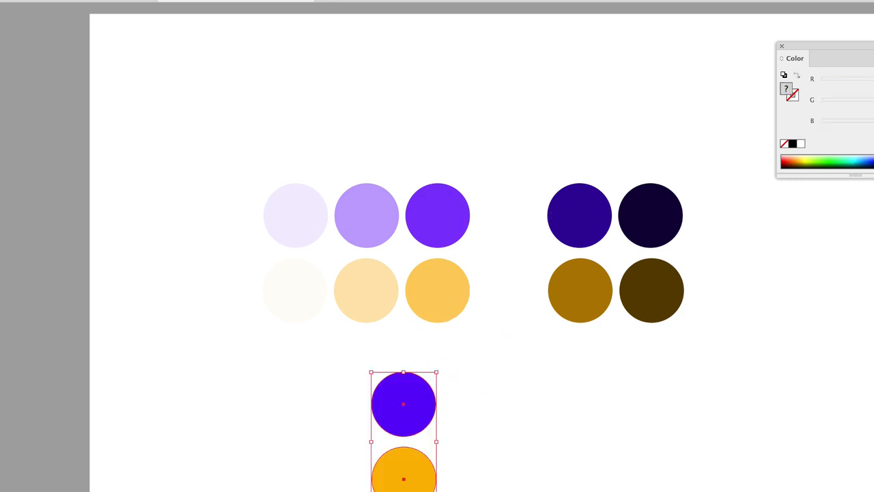
pyautogui.scroll(-3, 351, 430)
pyautogui.hscroll(2, 351, 430)
pyautogui.moveTo(356, 353); pyautogui.dragTo(456, 449)
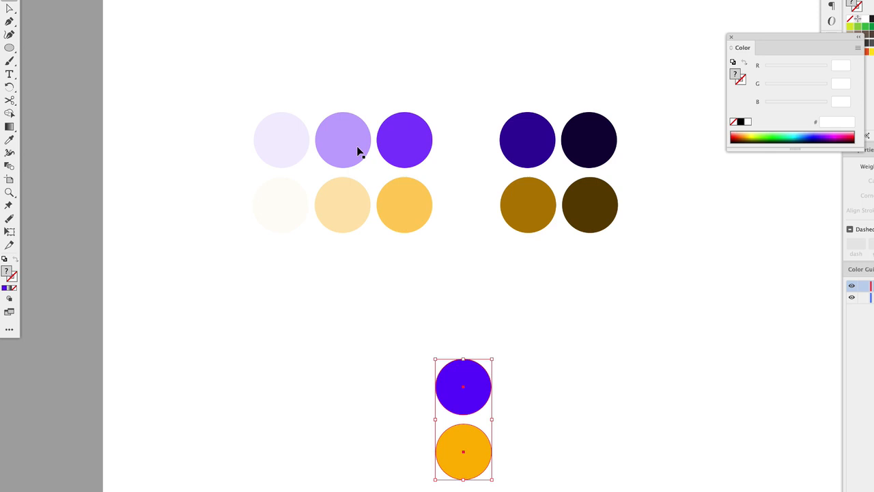
# Stack the third purple circle above the base purple and the second, pale orange circle directly below the base orange
pyautogui.moveTo(358, 150); pyautogui.dragTo(477, 332)
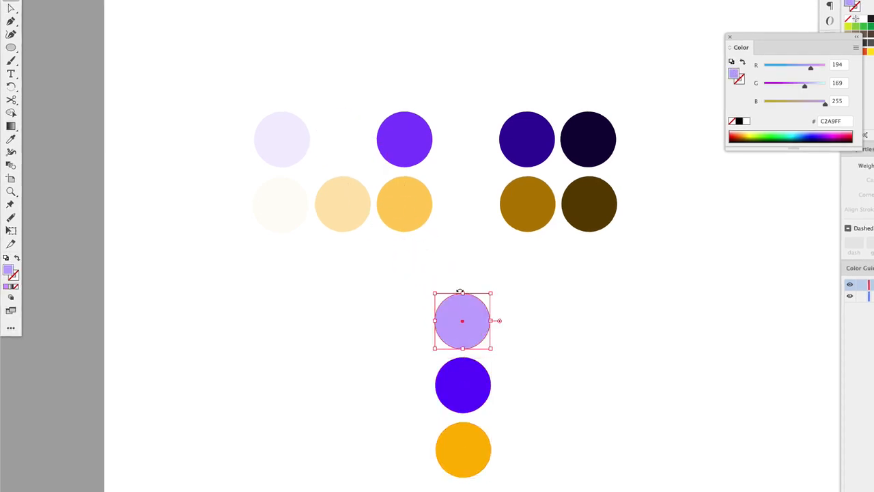
pyautogui.hotkey('ctrl', 'z')
pyautogui.moveTo(418, 146); pyautogui.dragTo(475, 329)
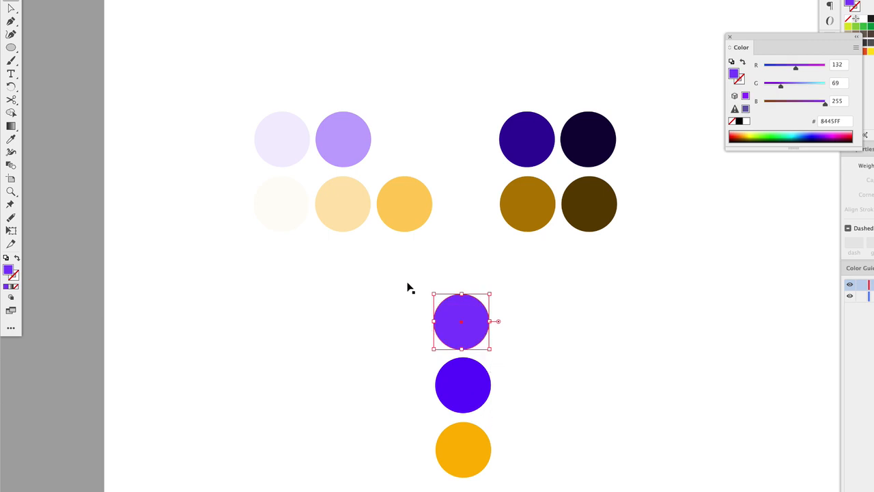
pyautogui.moveTo(359, 214); pyautogui.dragTo(479, 491)
pyautogui.scroll(-3, 505, 465)
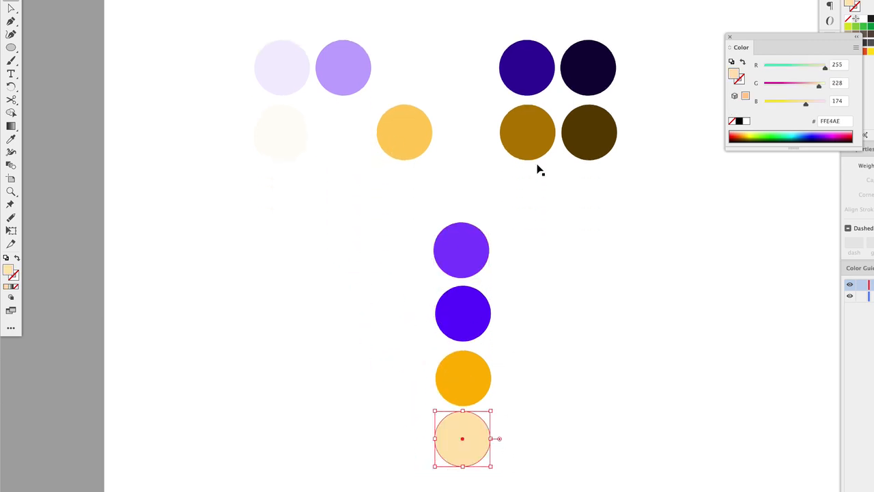
# Rearrange the column from top down as dark purple 3700A0, base purple, bright purple, orange and pale orange, with the darkest purple set aside above it
pyautogui.moveTo(588, 78); pyautogui.dragTo(461, 196)
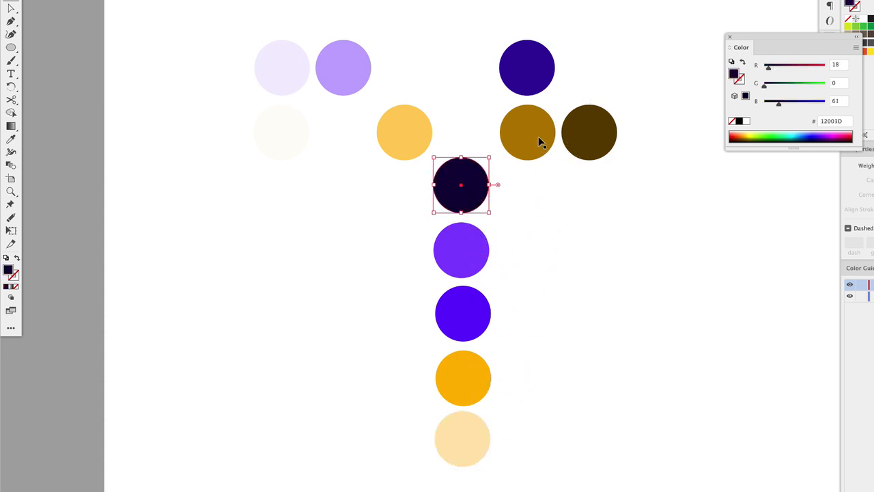
pyautogui.moveTo(540, 142); pyautogui.dragTo(420, 431)
pyautogui.moveTo(473, 446); pyautogui.dragTo(425, 489)
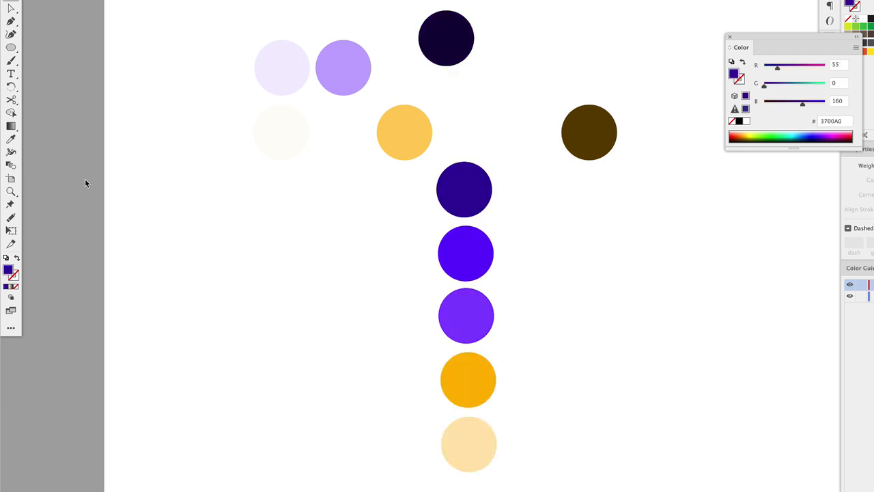
# Move the five-circle column beneath the left end of the rows, and align its circles on one vertical axis with even spacing
pyautogui.moveTo(85, 172); pyautogui.dragTo(517, 474)
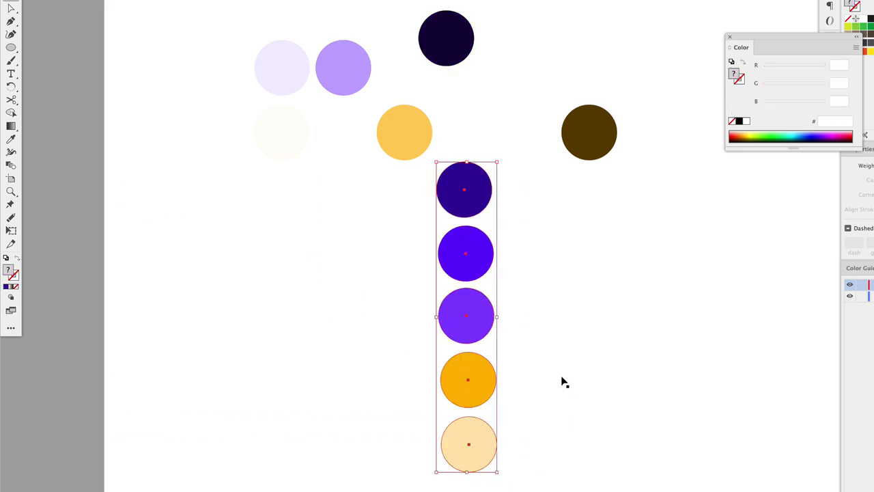
pyautogui.moveTo(463, 191); pyautogui.dragTo(253, 185)
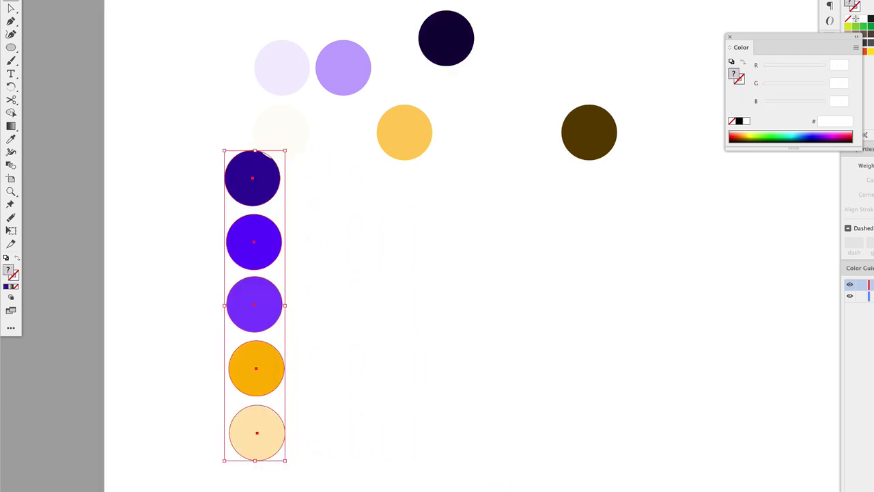
pyautogui.press('super+z')
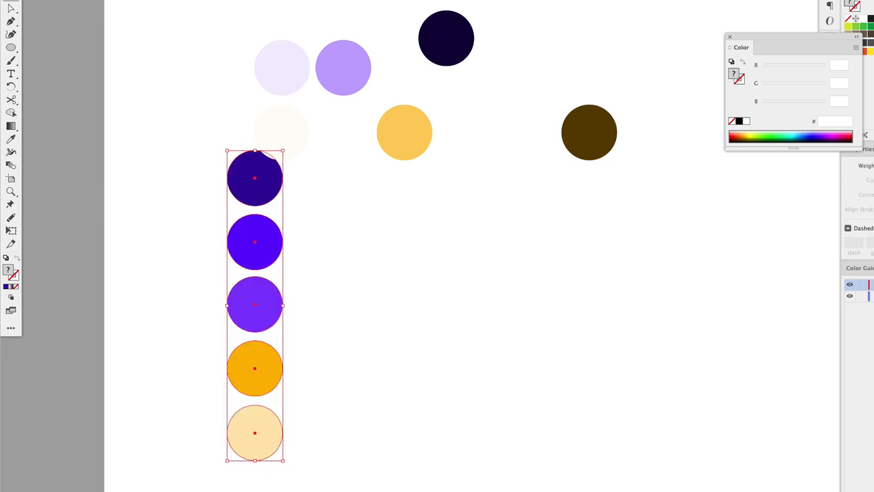
pyautogui.press('super+z')
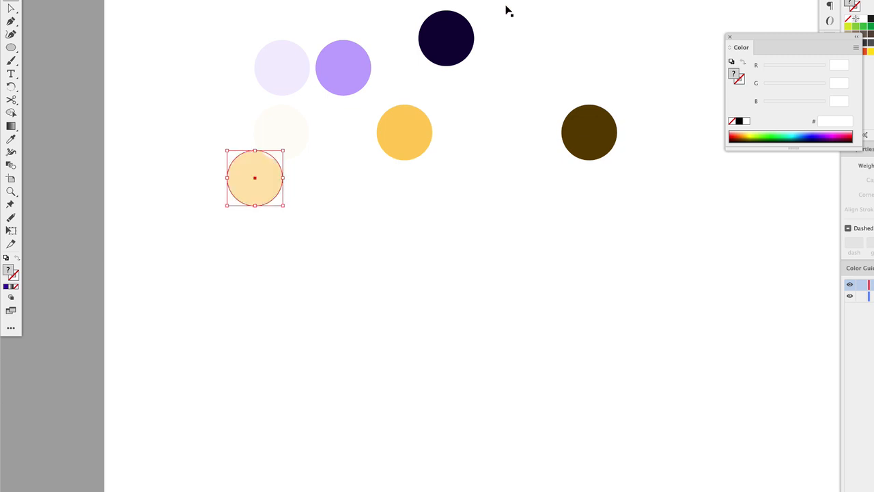
pyautogui.press('super+shift+z')
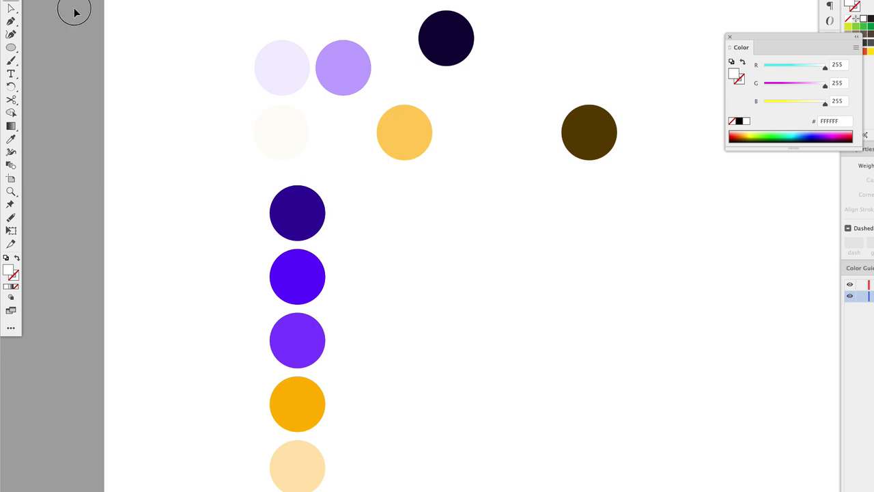
# Select all the circles on the artboard, both the new column and the leftover tints and shades
pyautogui.moveTo(72, 8); pyautogui.dragTo(704, 485)
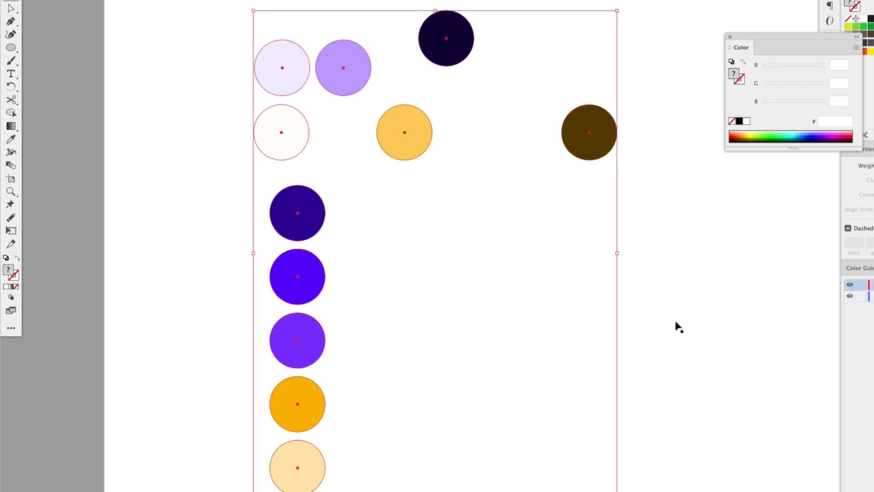